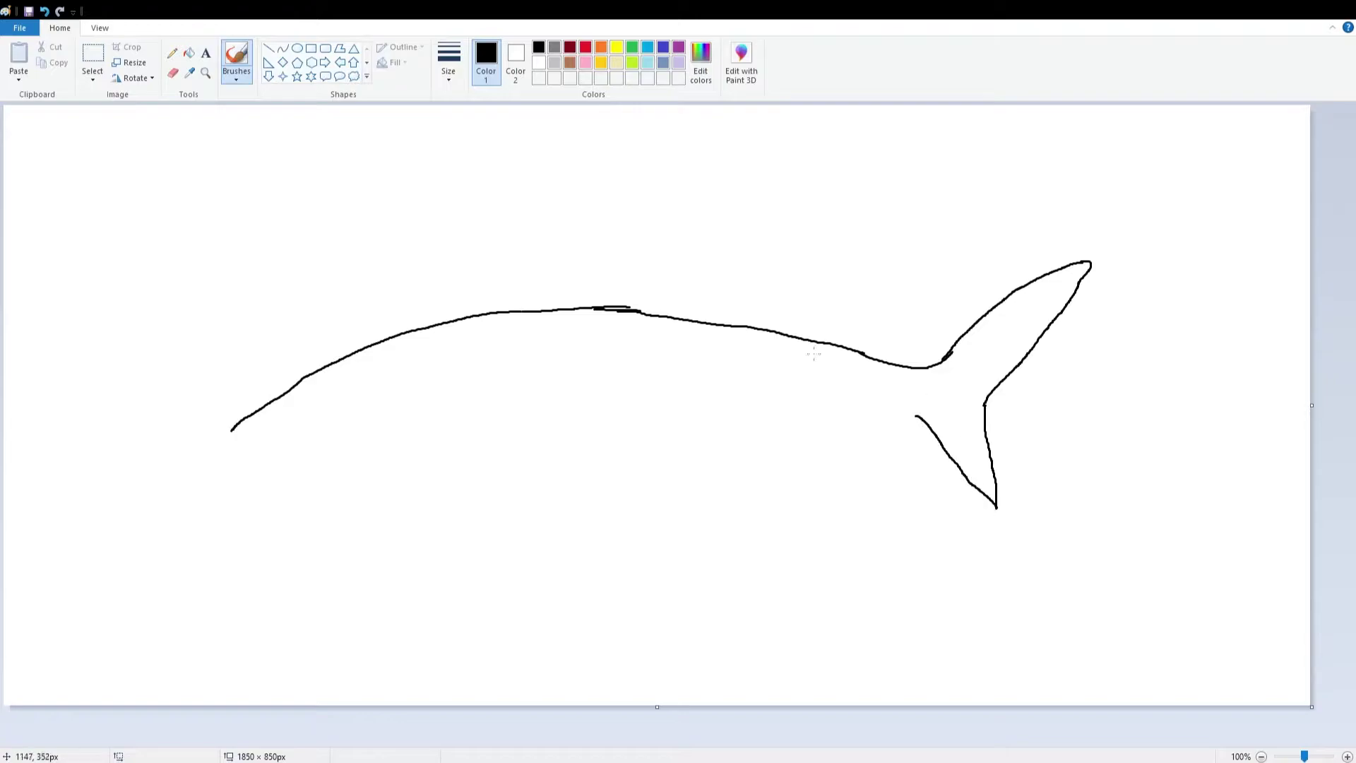
- Draw the long pectoral fin with the belly line behind it, plus the shark's lower snout, mouth and lower jaw
mouse_move(517, 443)
mouse_down()
mouse_move(640, 467)
mouse_move(701, 512)
mouse_move(538, 469)
mouse_move(715, 535)
mouse_up()
drag(646, 451, 612, 460)
mouse_move(261, 446)
mouse_down()
mouse_move(391, 450)
mouse_move(319, 459)
mouse_move(445, 488)
mouse_up()
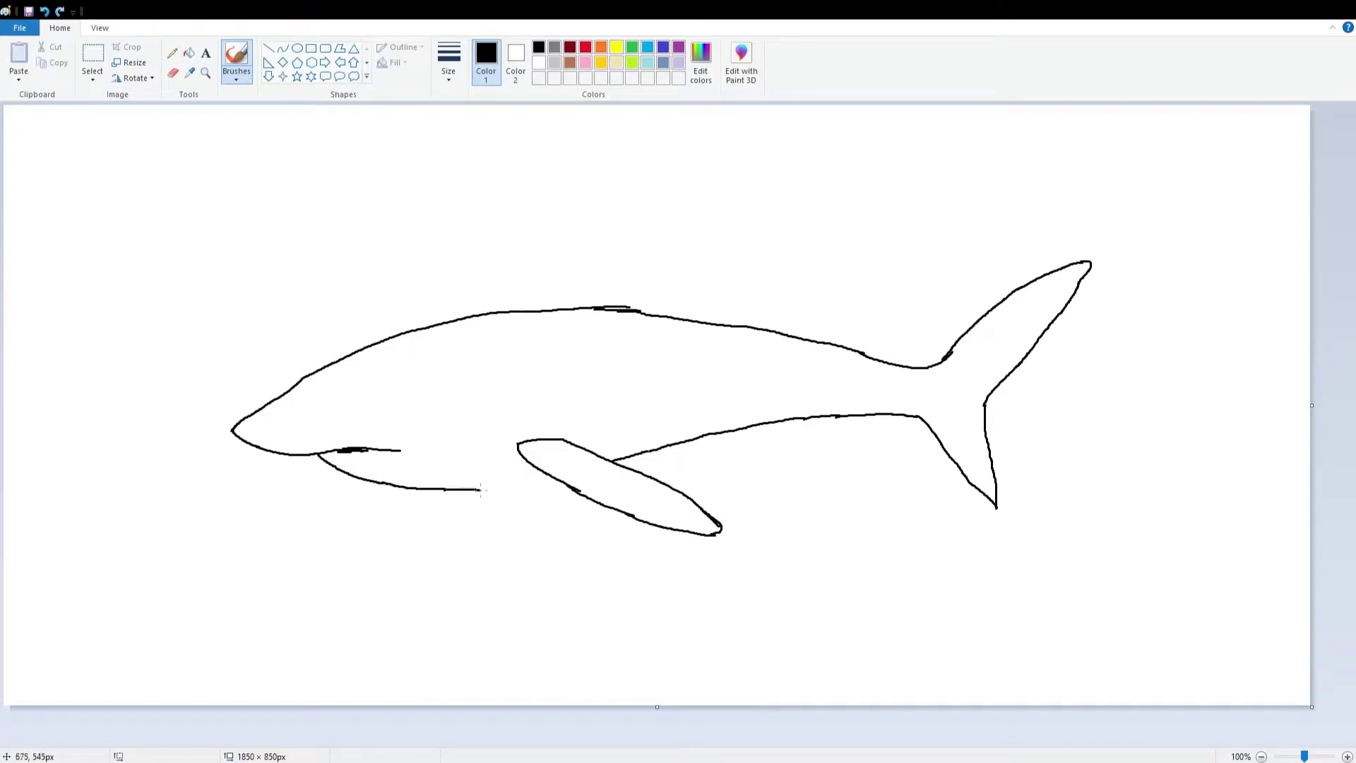
- Complete the front belly line and draw the shark's smaller fins: two pointing down from the belly and one on the rear back
mouse_move(551, 479)
mouse_down()
mouse_move(444, 486)
mouse_move(456, 549)
mouse_up()
drag(501, 485, 472, 535)
drag(801, 419, 848, 459)
drag(853, 417, 851, 459)
mouse_move(814, 341)
mouse_down()
mouse_move(837, 331)
mouse_move(861, 345)
mouse_up()
- Draw the large curved dorsal fin on top of the back and a round eye above the mouth
drag(607, 226, 541, 309)
key(ctrl+z)
drag(620, 248, 648, 311)
drag(362, 420, 352, 403)
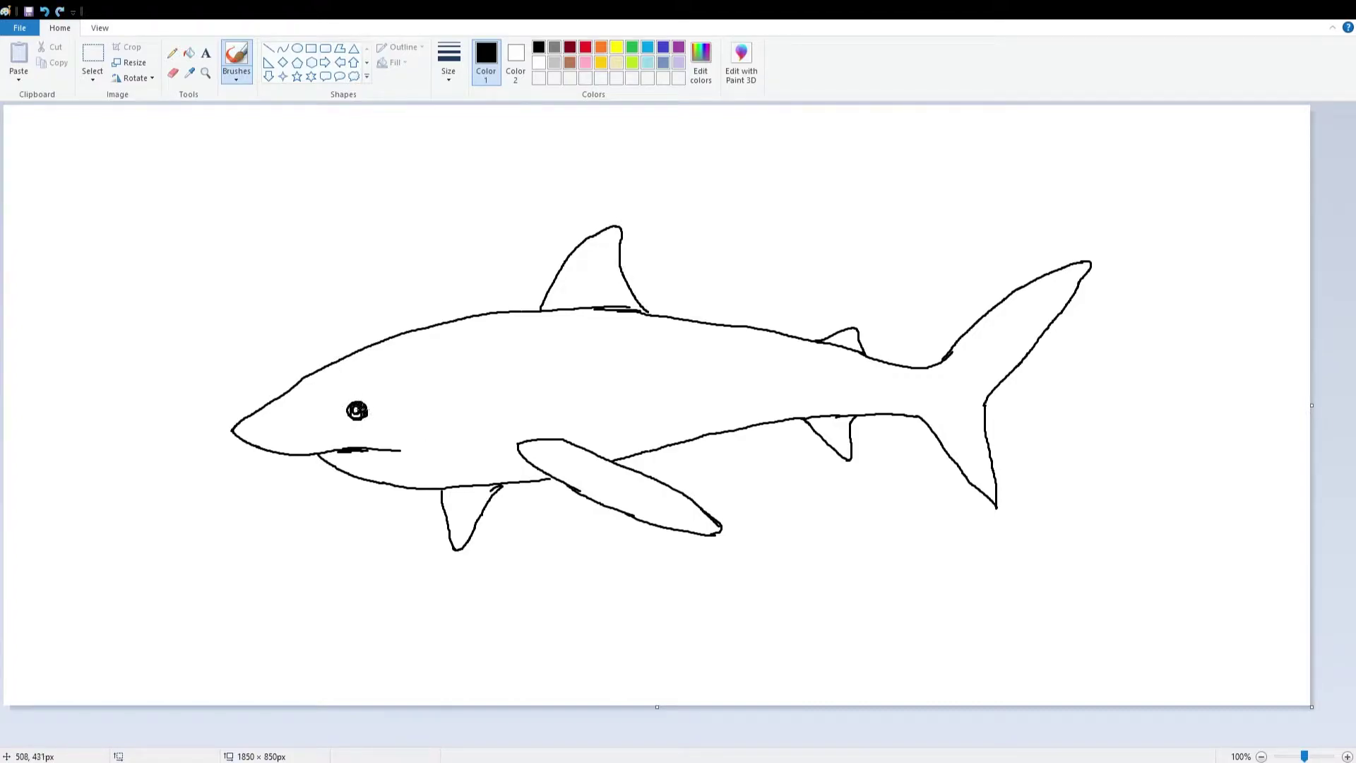
- Thicken the shark's upper outline from the snout to the tail base, including both edges of the large dorsal fin
drag(534, 309, 346, 359)
mouse_move(437, 323)
mouse_down()
mouse_move(342, 356)
mouse_move(397, 337)
mouse_move(294, 382)
mouse_move(271, 410)
mouse_move(305, 374)
mouse_move(255, 416)
mouse_move(285, 397)
mouse_move(252, 417)
mouse_up()
key(ctrl+z)
key(ctrl+z)
key(ctrl+z)
drag(593, 232, 539, 309)
drag(647, 311, 620, 250)
mouse_move(542, 309)
mouse_down()
mouse_move(616, 308)
mouse_move(598, 308)
mouse_move(873, 359)
mouse_up()
- Hatch the large dorsal fin with slanted strokes, darken its base, and shade the small rear dorsal fin
mouse_move(581, 249)
mouse_down()
mouse_move(568, 269)
mouse_move(616, 233)
mouse_move(609, 256)
mouse_up()
mouse_move(565, 275)
mouse_down()
mouse_move(548, 304)
mouse_move(576, 308)
mouse_up()
mouse_move(592, 282)
mouse_down()
mouse_move(583, 308)
mouse_move(597, 306)
mouse_up()
drag(615, 269, 605, 307)
mouse_move(620, 279)
mouse_down()
mouse_move(545, 304)
mouse_move(631, 299)
mouse_up()
mouse_move(565, 306)
mouse_down()
mouse_move(637, 303)
mouse_move(597, 311)
mouse_up()
drag(643, 298, 631, 313)
mouse_move(863, 332)
mouse_down()
mouse_move(847, 353)
mouse_move(826, 346)
mouse_up()
- Thicken the tail fin's outline and hatch both its lower and upper lobes
mouse_move(1071, 263)
mouse_down()
mouse_move(945, 356)
mouse_move(876, 360)
mouse_move(919, 368)
mouse_up()
mouse_move(1088, 263)
mouse_down()
mouse_move(1004, 371)
mouse_move(1093, 273)
mouse_move(1018, 352)
mouse_move(978, 441)
mouse_move(1056, 314)
mouse_move(983, 402)
mouse_move(985, 448)
mouse_up()
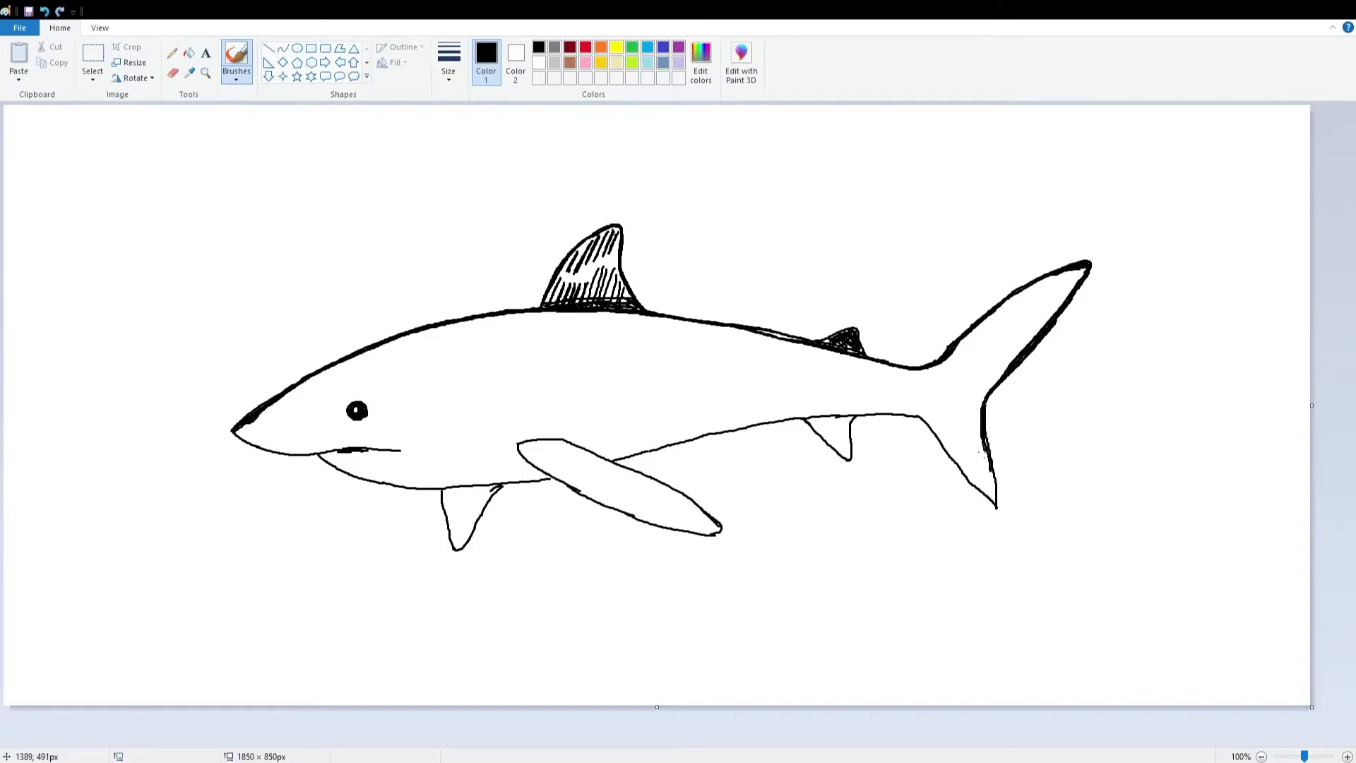
drag(995, 508, 996, 484)
mouse_move(920, 417)
mouse_down()
mouse_move(994, 505)
mouse_move(989, 477)
mouse_move(939, 438)
mouse_move(964, 459)
mouse_move(973, 449)
mouse_move(950, 399)
mouse_move(974, 419)
mouse_up()
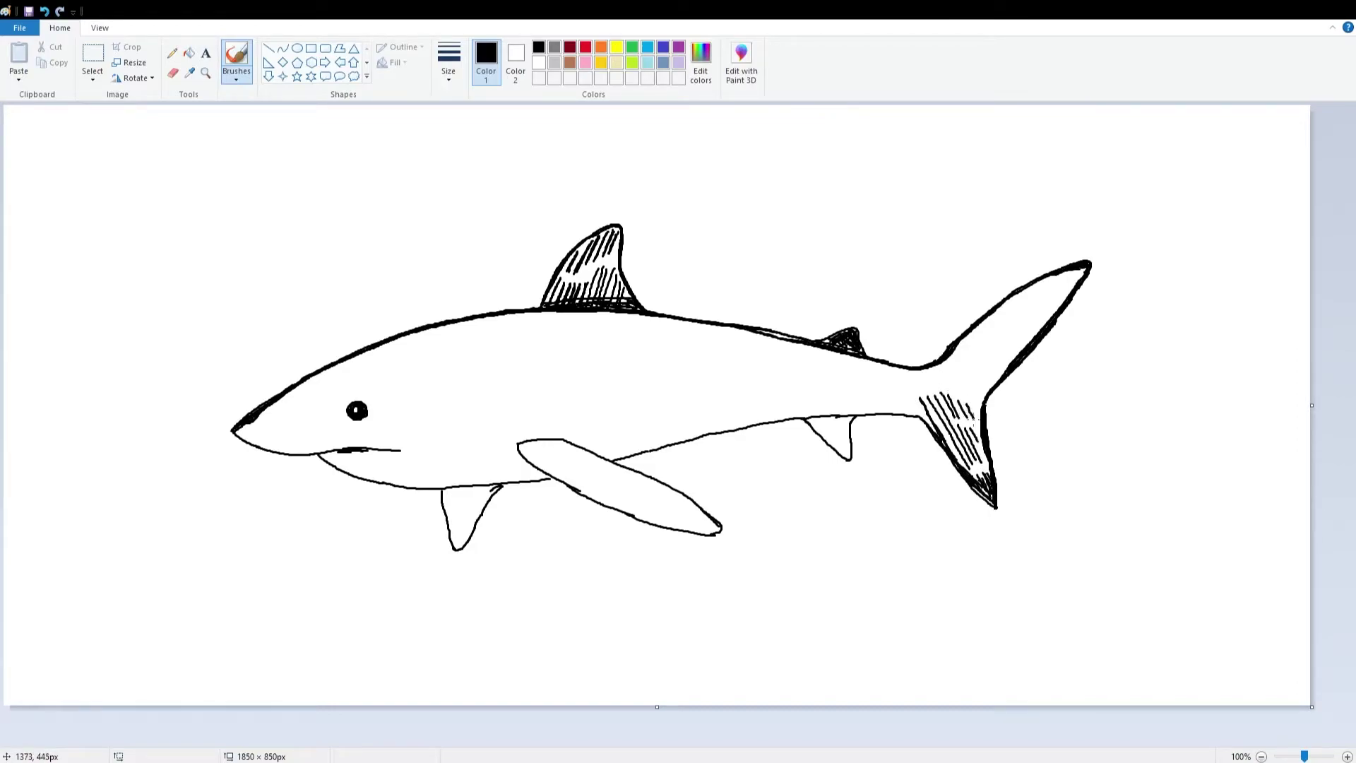
mouse_move(1062, 277)
mouse_down()
mouse_move(1022, 294)
mouse_move(1032, 305)
mouse_move(1006, 306)
mouse_move(1046, 319)
mouse_move(990, 318)
mouse_move(1028, 333)
mouse_move(963, 342)
mouse_move(979, 369)
mouse_move(946, 368)
mouse_up()
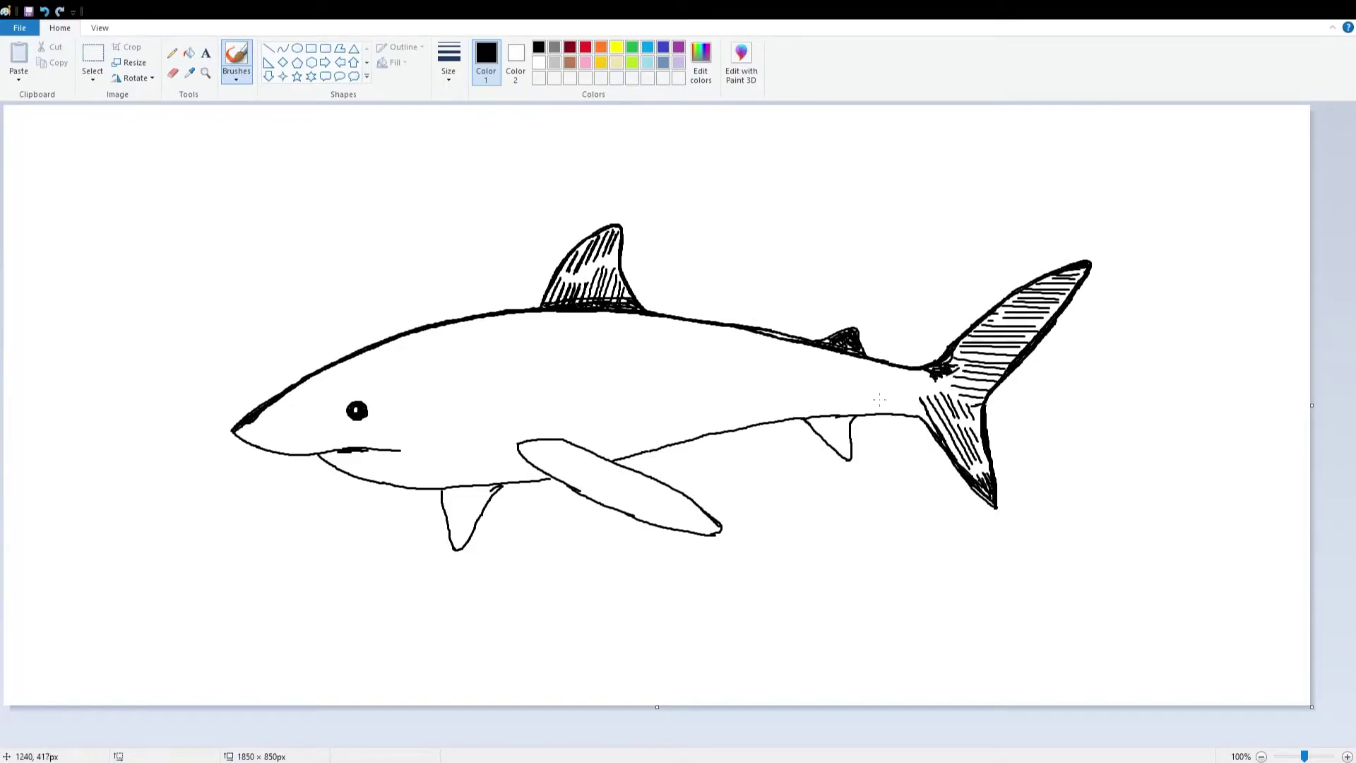
- Thicken the rear belly line and hatch the small fin beneath it near the tail
drag(917, 417, 798, 417)
mouse_move(685, 440)
mouse_down()
mouse_move(625, 459)
mouse_move(852, 417)
mouse_move(830, 448)
mouse_move(812, 418)
mouse_move(848, 414)
mouse_up()
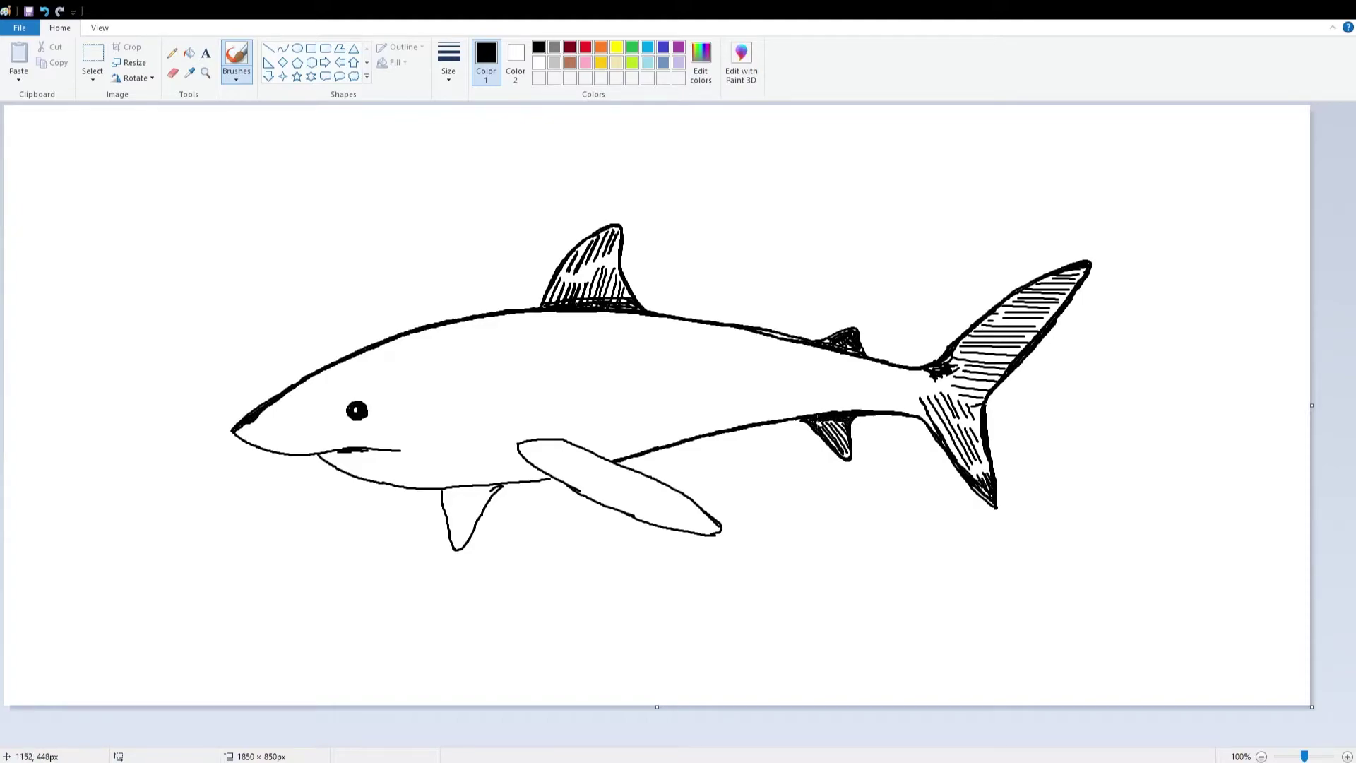
- Thicken the pectoral fin's outline and hatch its interior with short strokes along both edges
mouse_move(513, 444)
mouse_down()
mouse_move(569, 439)
mouse_move(515, 446)
mouse_move(548, 484)
mouse_move(530, 469)
mouse_move(696, 537)
mouse_up()
mouse_move(578, 449)
mouse_down()
mouse_move(668, 490)
mouse_move(649, 471)
mouse_move(724, 535)
mouse_up()
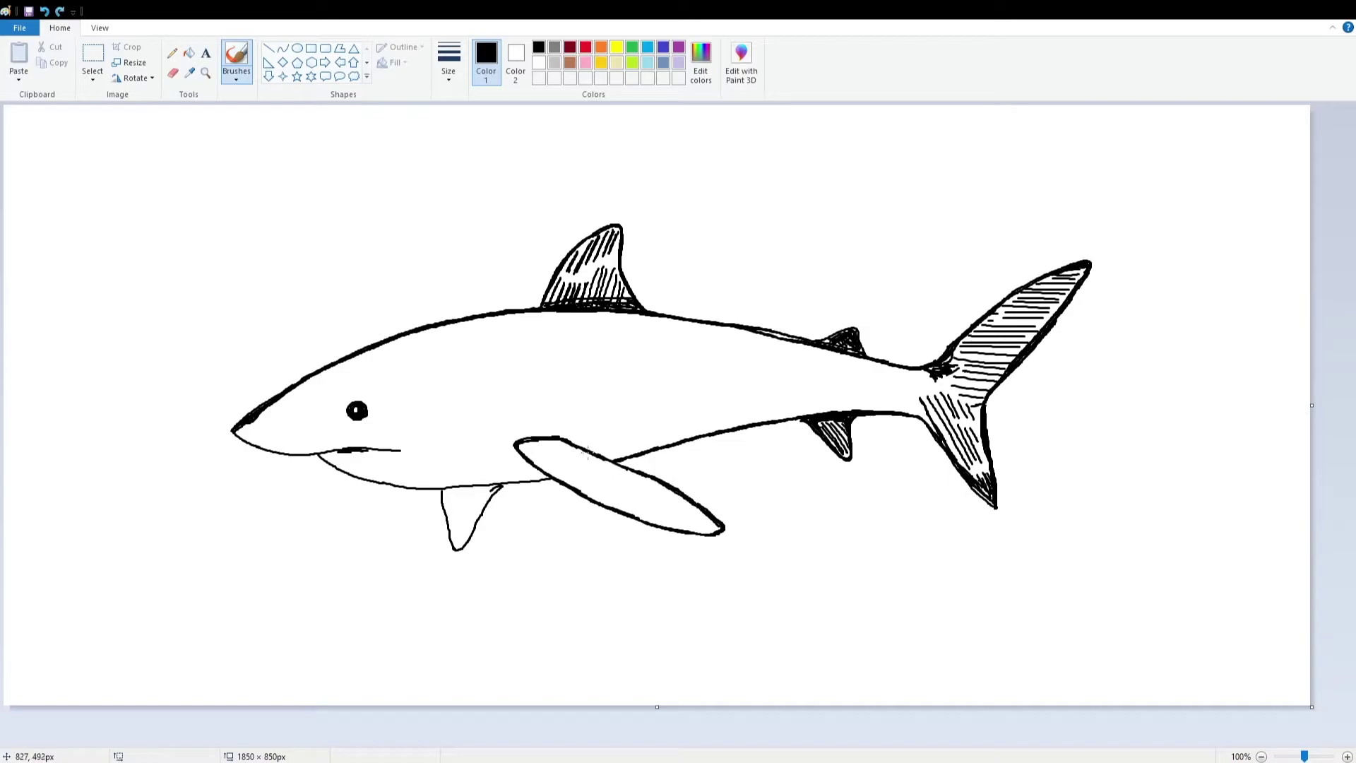
drag(521, 446, 571, 445)
mouse_move(565, 441)
mouse_down()
mouse_move(608, 462)
mouse_move(583, 451)
mouse_up()
drag(551, 460, 597, 462)
mouse_move(625, 500)
mouse_down()
mouse_move(565, 469)
mouse_move(614, 474)
mouse_move(712, 530)
mouse_up()
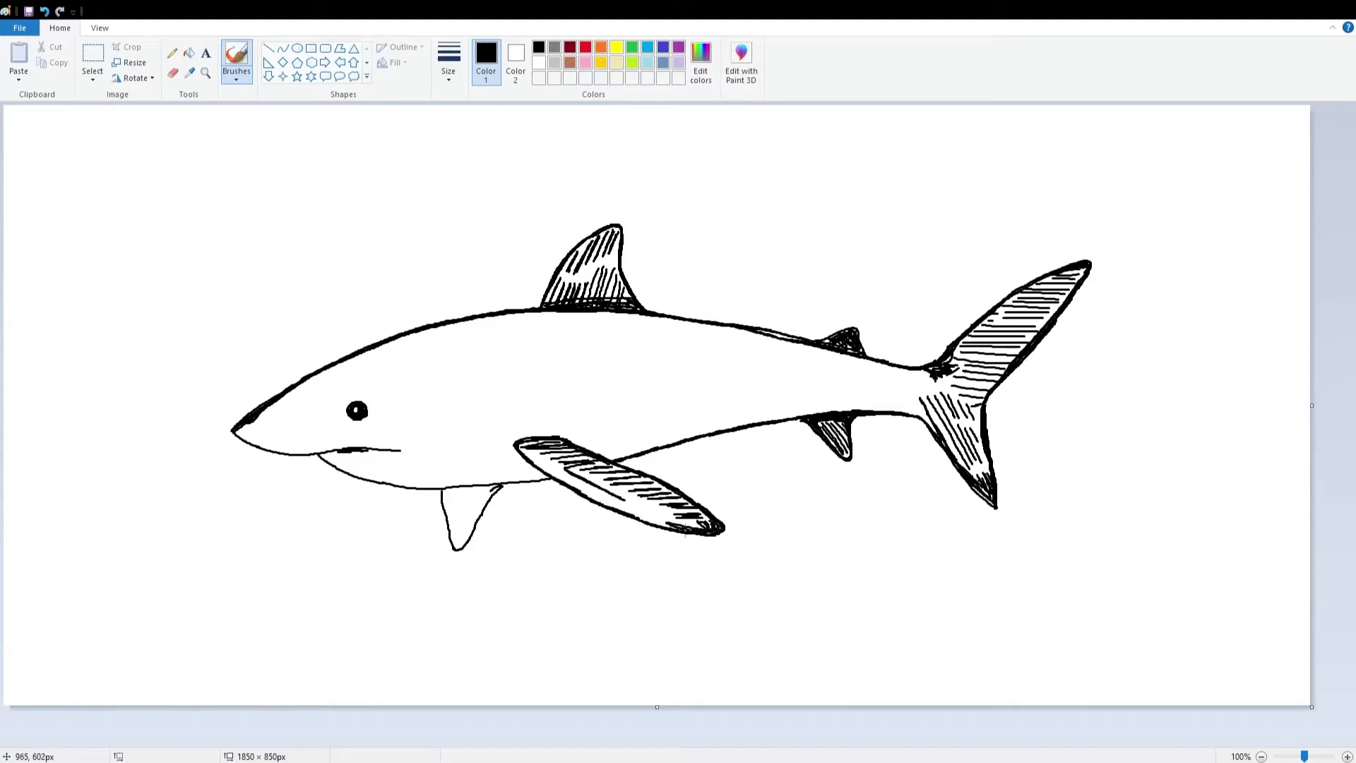
drag(521, 450, 564, 478)
drag(538, 462, 669, 524)
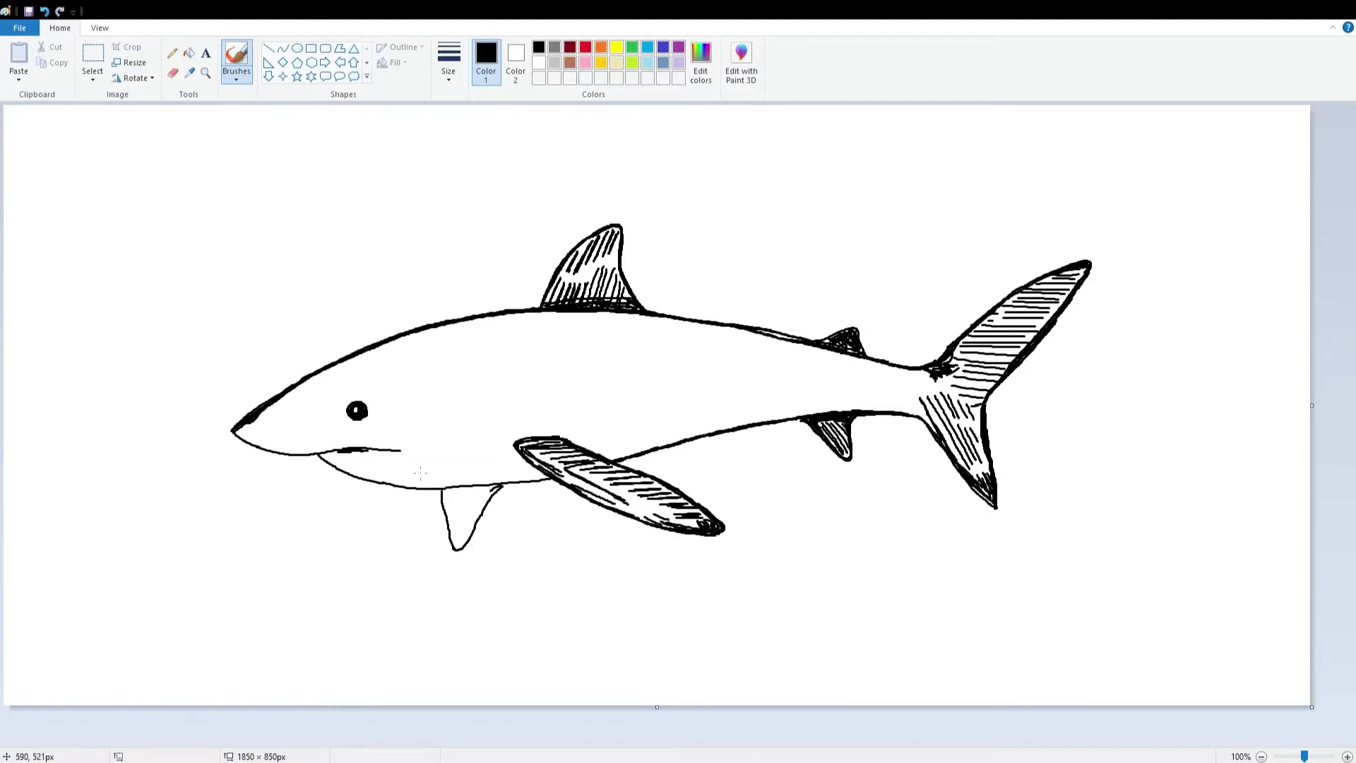
- Thicken the lower snout, jaw and front belly outline, and shade the front lower fin almost solid black
mouse_move(237, 433)
mouse_down()
mouse_move(365, 456)
mouse_move(352, 474)
mouse_move(545, 479)
mouse_move(462, 492)
mouse_move(487, 505)
mouse_move(456, 540)
mouse_move(476, 498)
mouse_move(462, 540)
mouse_move(487, 488)
mouse_move(441, 495)
mouse_up()
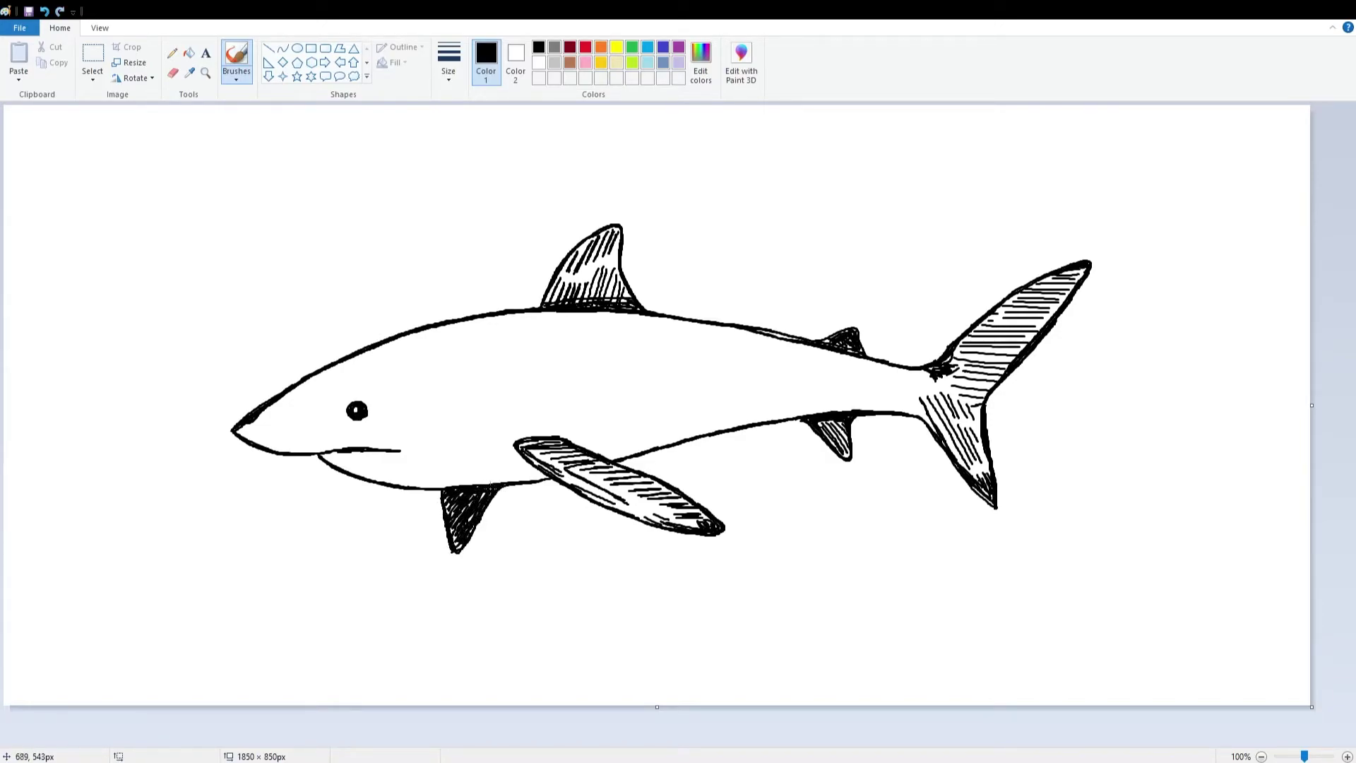
- Ring the eye with a row of short strokes towards the snout, and darken the corner of the mouth
drag(373, 404, 372, 422)
drag(344, 400, 348, 419)
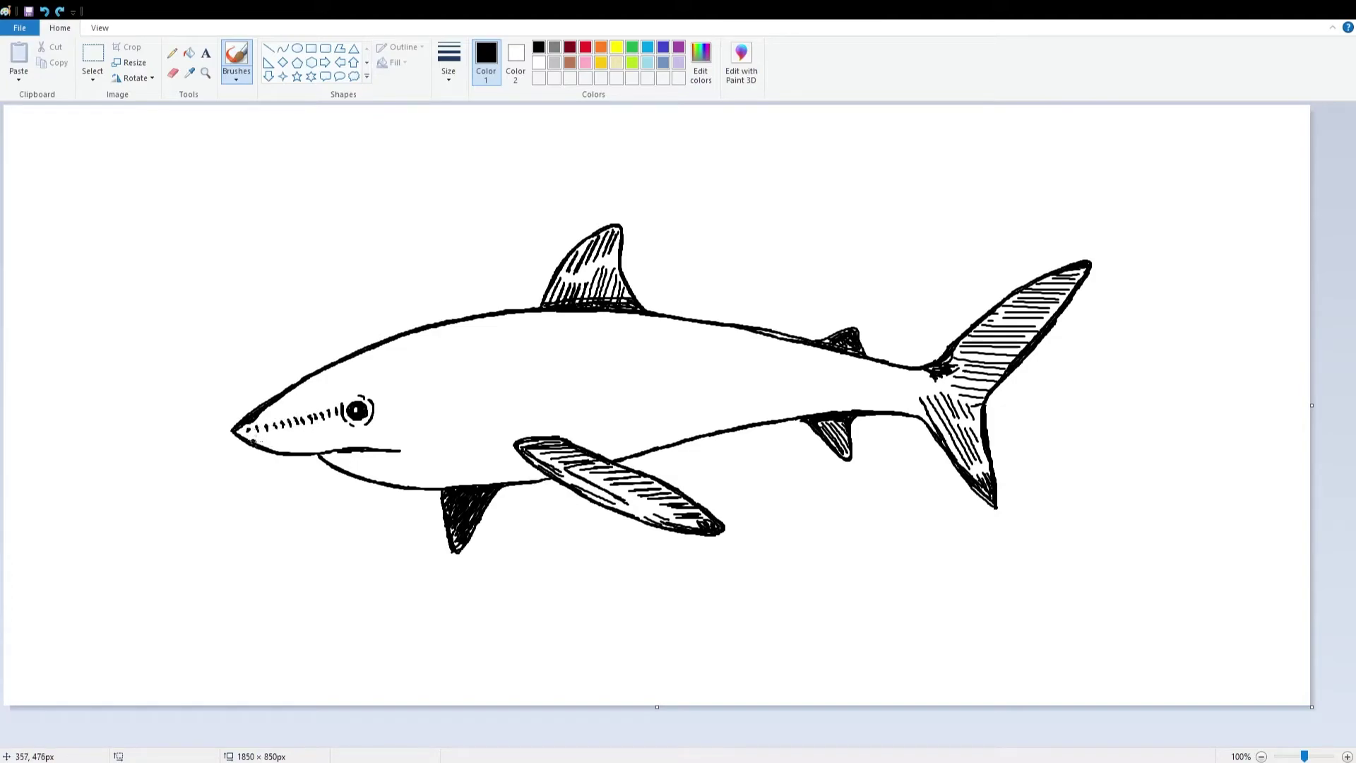
mouse_move(365, 442)
mouse_down()
mouse_move(395, 448)
mouse_move(331, 460)
mouse_up()
- Add a row of short vertical strokes behind the eye and draw three curved gill slits ahead of the pectoral fin
drag(386, 401, 419, 406)
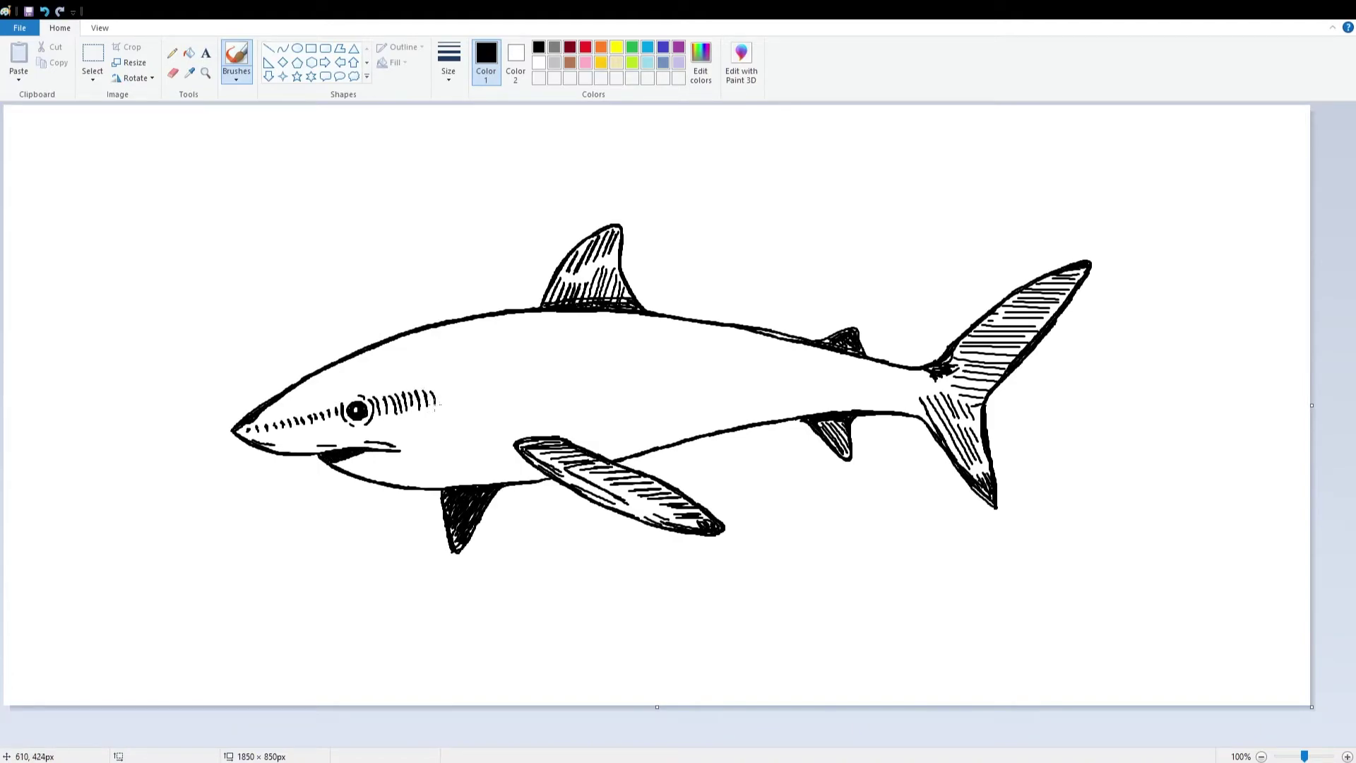
drag(477, 383, 472, 437)
drag(489, 390, 508, 449)
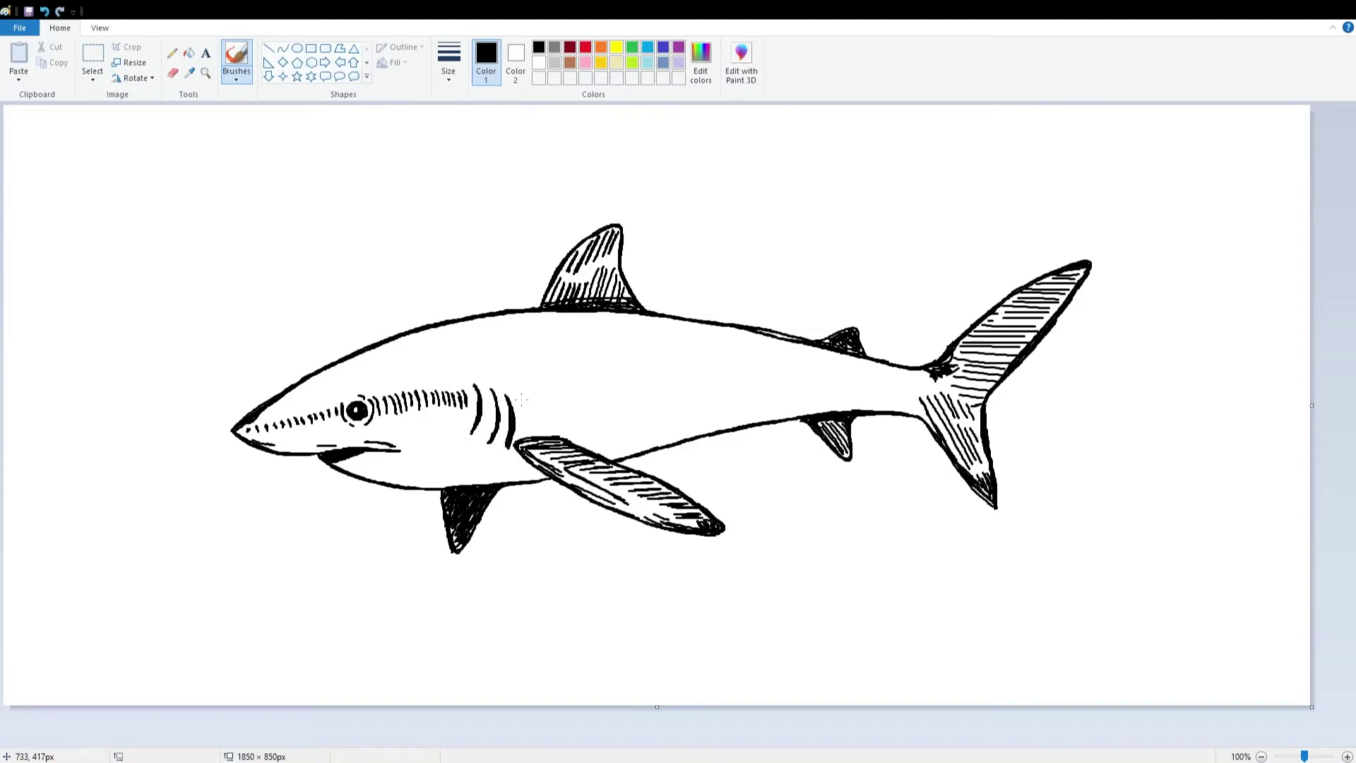
- Hatch a row of short slanted strokes along the middle of the flank, from the gills to the tail base
mouse_move(531, 378)
mouse_down()
mouse_move(540, 406)
mouse_move(554, 404)
mouse_up()
mouse_move(555, 374)
mouse_down()
mouse_move(565, 401)
mouse_move(601, 395)
mouse_up()
mouse_move(603, 368)
mouse_down()
mouse_move(615, 398)
mouse_move(691, 376)
mouse_up()
drag(690, 354, 727, 377)
mouse_move(725, 356)
mouse_down()
mouse_move(735, 376)
mouse_move(780, 375)
mouse_up()
mouse_move(784, 357)
mouse_down()
mouse_move(794, 373)
mouse_move(840, 379)
mouse_up()
drag(834, 361, 858, 382)
drag(853, 365, 869, 383)
drag(862, 367, 887, 384)
drag(881, 369, 914, 390)
mouse_move(918, 375)
mouse_down()
mouse_move(932, 391)
mouse_move(914, 404)
mouse_up()
- Shade the underside of the tail base with horizontal strokes and hatch the belly edge behind the pectoral fin with slanted strokes
mouse_move(869, 407)
mouse_down()
mouse_move(911, 408)
mouse_move(867, 402)
mouse_up()
drag(835, 406, 872, 408)
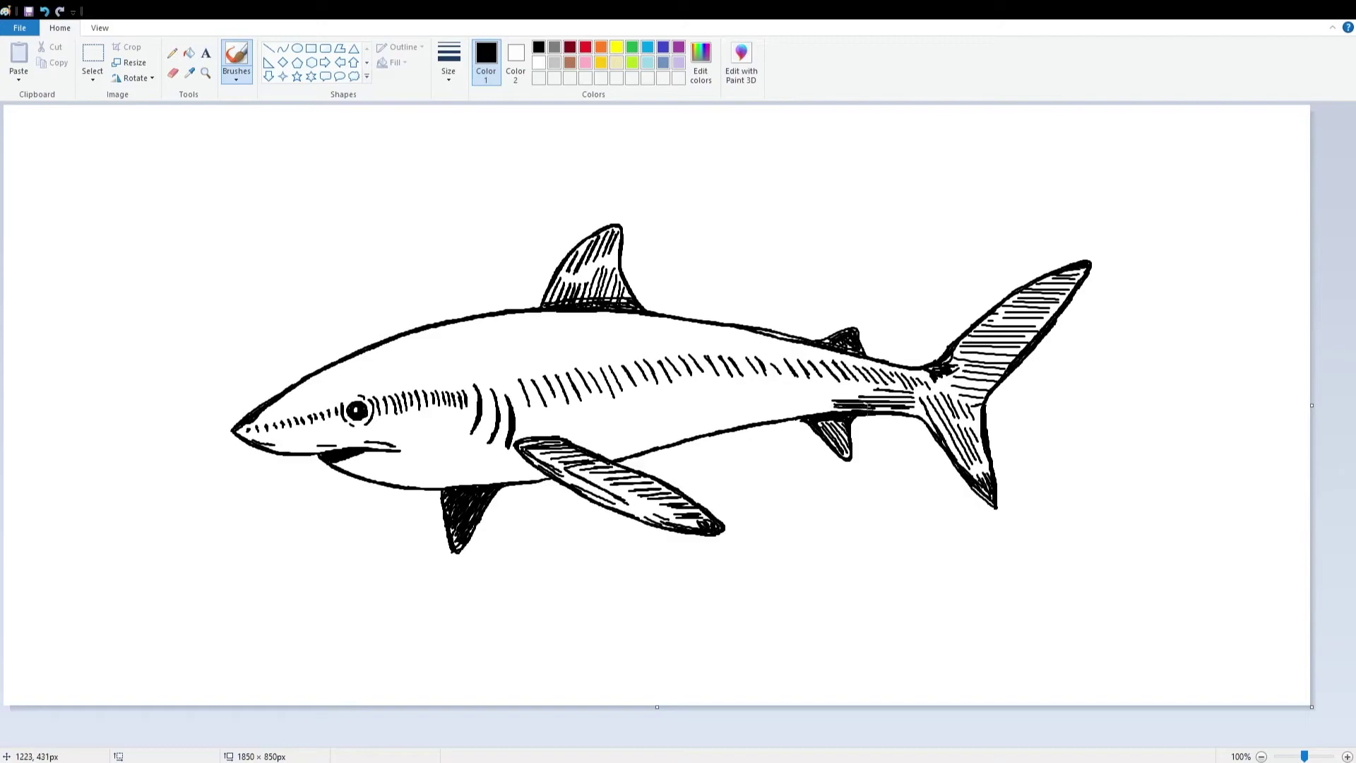
drag(586, 445, 597, 463)
drag(601, 443, 616, 458)
drag(616, 440, 636, 453)
drag(639, 434, 664, 448)
drag(668, 429, 689, 437)
drag(691, 421, 701, 435)
drag(703, 419, 724, 430)
drag(724, 414, 735, 426)
drag(736, 410, 766, 419)
drag(769, 402, 777, 416)
drag(780, 403, 789, 416)
drag(791, 404, 800, 416)
- Hatch the lower jaw and front belly with short slanted strokes as far as the pectoral fin
drag(356, 458, 367, 463)
drag(360, 466, 380, 475)
mouse_move(400, 462)
mouse_down()
mouse_move(393, 476)
mouse_move(407, 478)
mouse_up()
drag(428, 464, 432, 479)
drag(450, 466, 450, 479)
mouse_move(467, 463)
mouse_down()
mouse_move(462, 479)
mouse_move(487, 477)
mouse_up()
mouse_move(506, 463)
mouse_down()
mouse_move(500, 477)
mouse_move(512, 475)
mouse_up()
drag(530, 463, 522, 474)
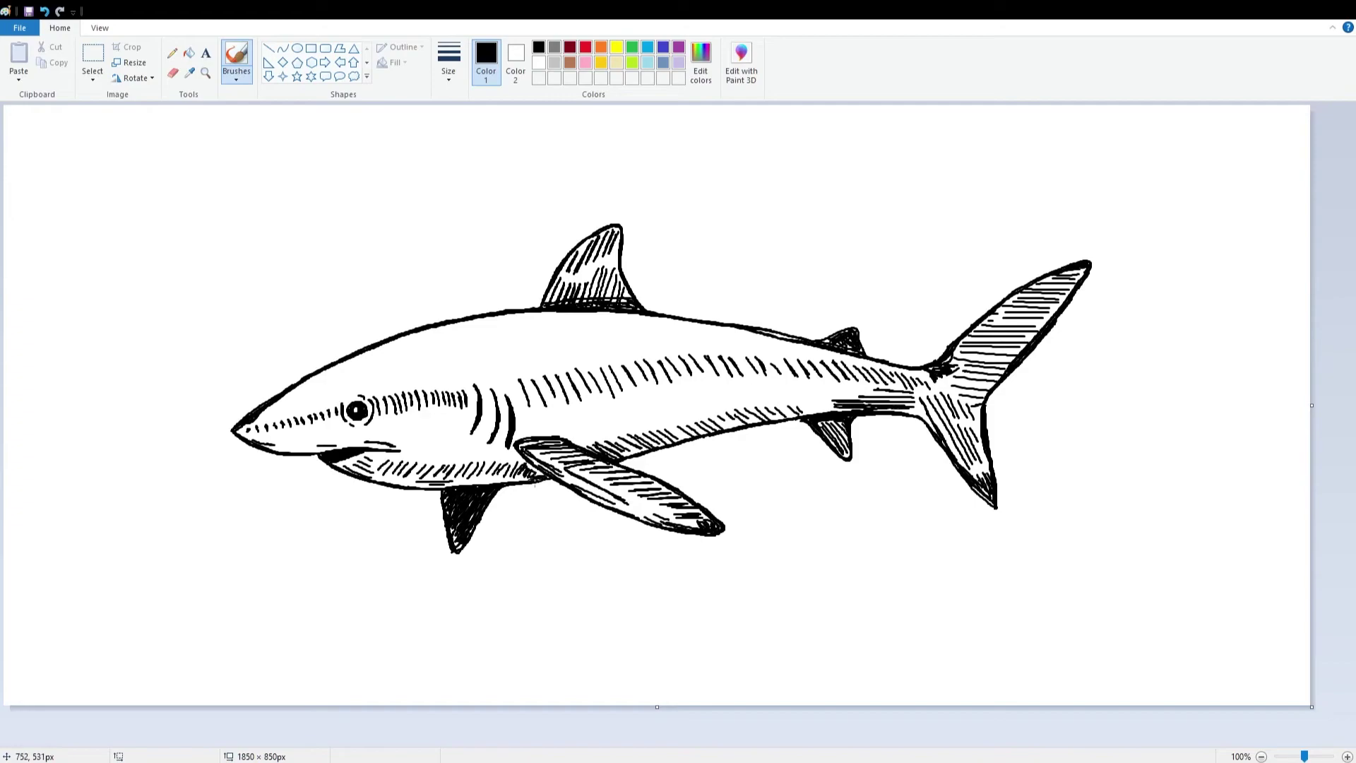
- Draw long contour strokes along the top of the head, just inside the upper outline
drag(291, 396, 425, 334)
drag(290, 397, 425, 336)
drag(330, 378, 368, 364)
- Add long contour strokes along the back ahead of and below the large dorsal fin, undoing unwanted ones
drag(481, 334, 583, 327)
key(ctrl+z)
drag(482, 335, 583, 328)
drag(463, 324, 592, 317)
key(ctrl+z)
key(ctrl+z)
key(ctrl+z)
- Draw contour strokes along the back between the two dorsal fins, undoing unwanted attempts
mouse_move(504, 325)
mouse_down()
mouse_move(643, 317)
mouse_move(722, 336)
mouse_up()
key(ctrl+z)
key(ctrl+z)
key(ctrl+z)
drag(634, 329, 813, 349)
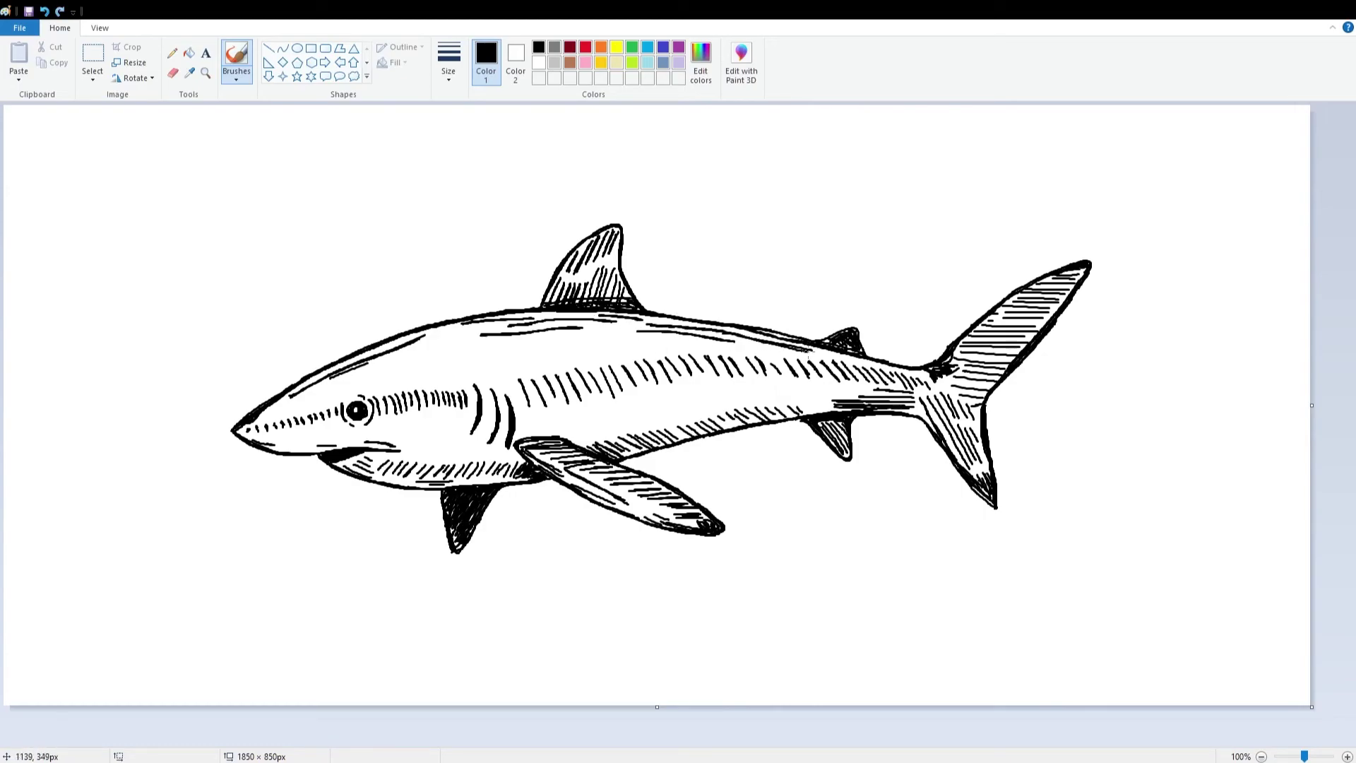